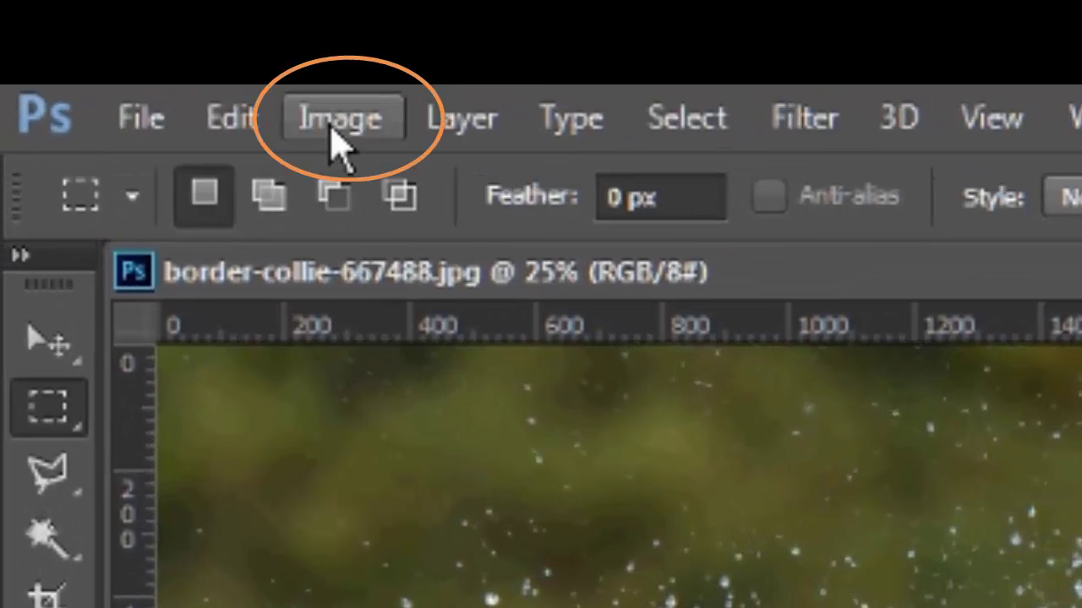
Step: Bring up Image Size for the 4395 × 2783 px photo and zoom its preview out to 25%
left_click(341, 122)
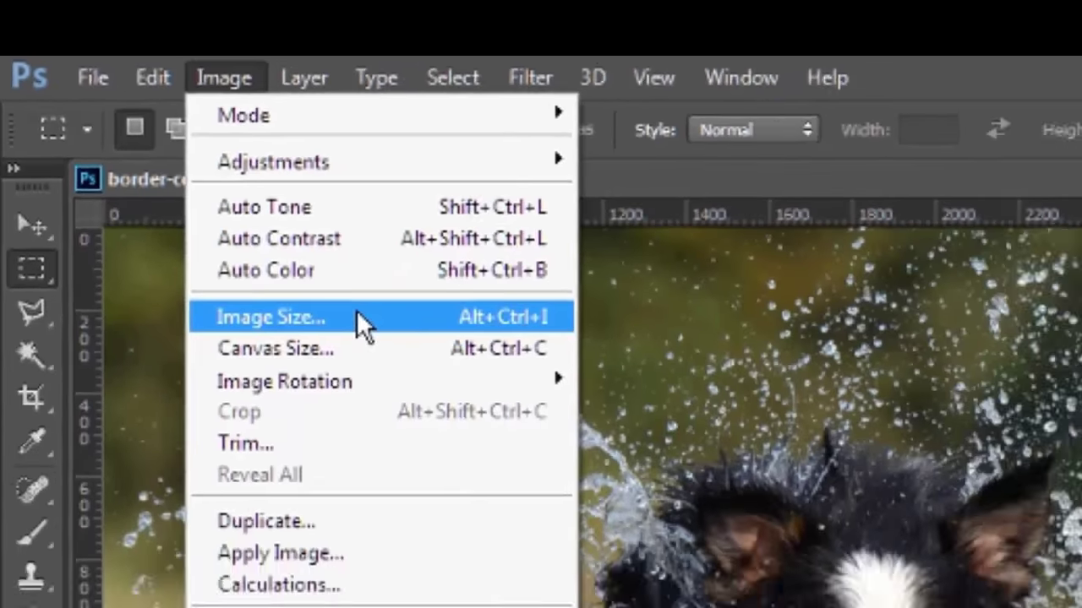
left_click(553, 494)
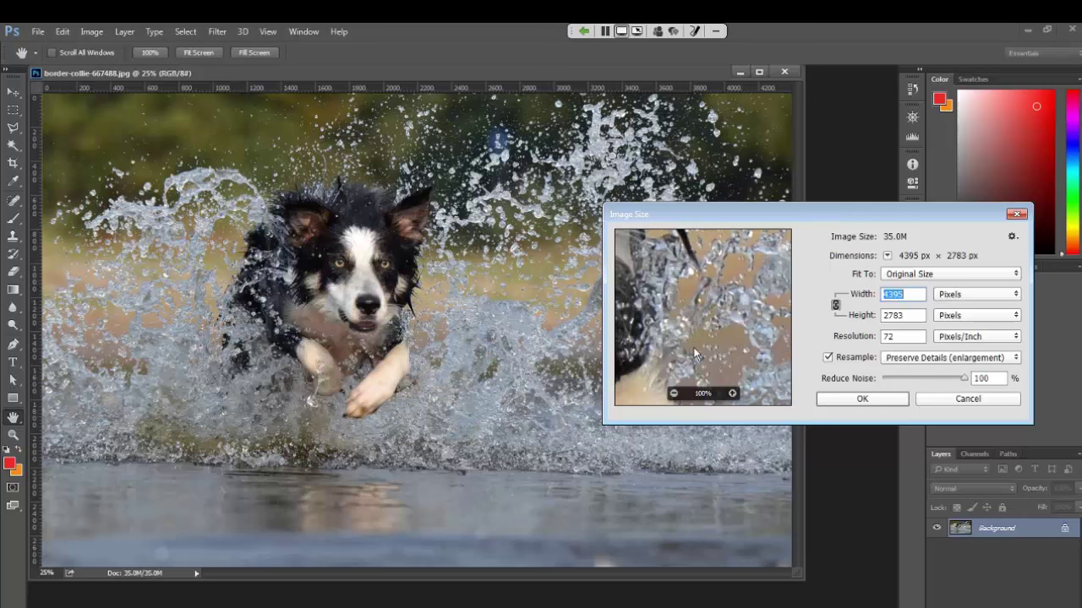
left_click(674, 395)
left_click(674, 395)
left_click(673, 394)
left_click(674, 394)
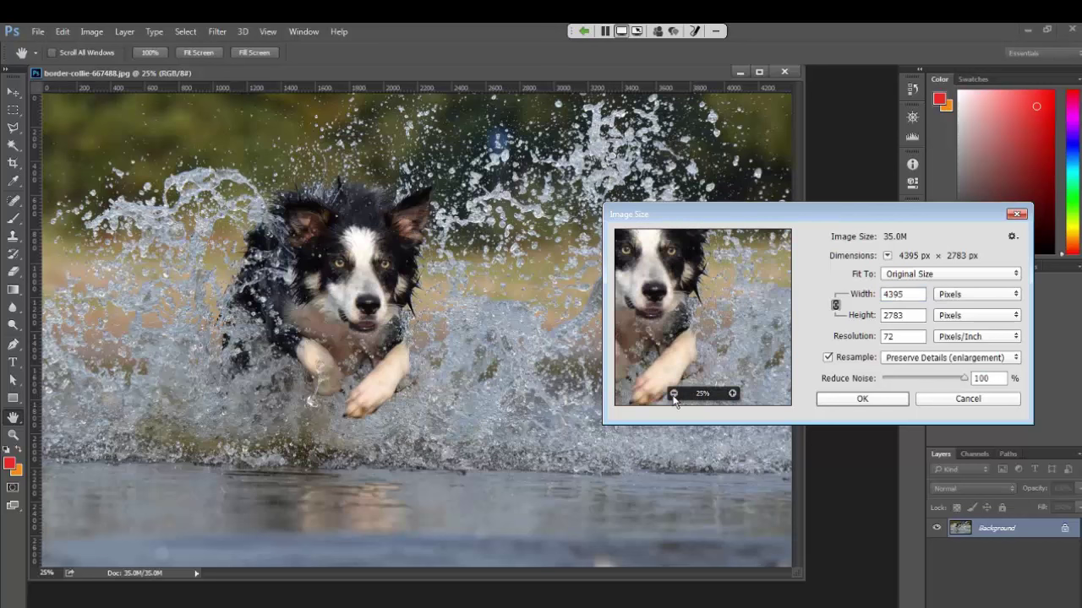
left_click(674, 394)
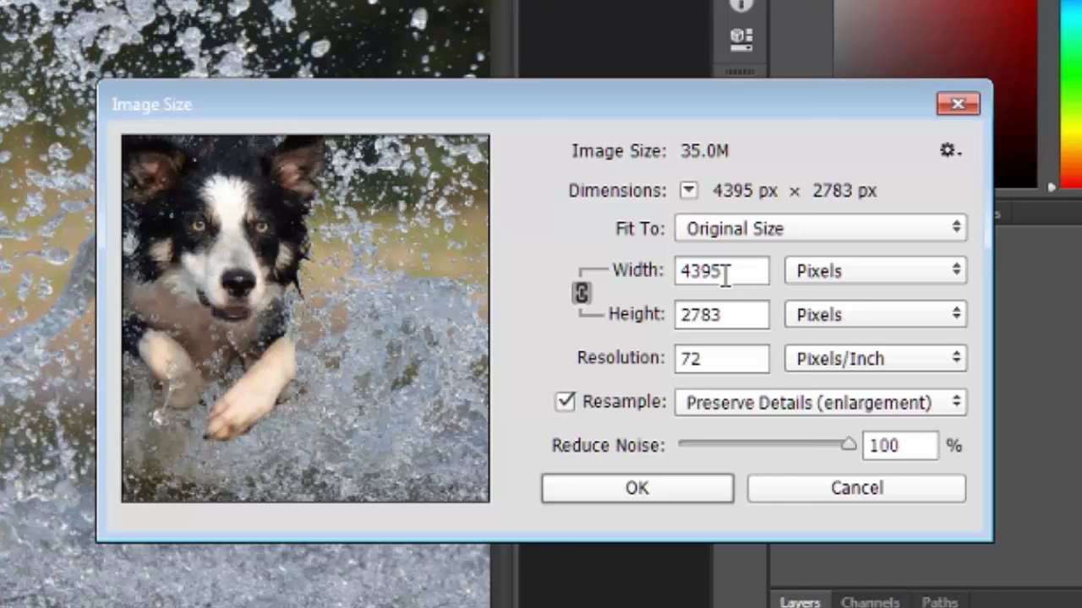
Step: Switch Image Size units to Percent and set width to 50, giving 2198 × 1392 px
key("ctrl+a")
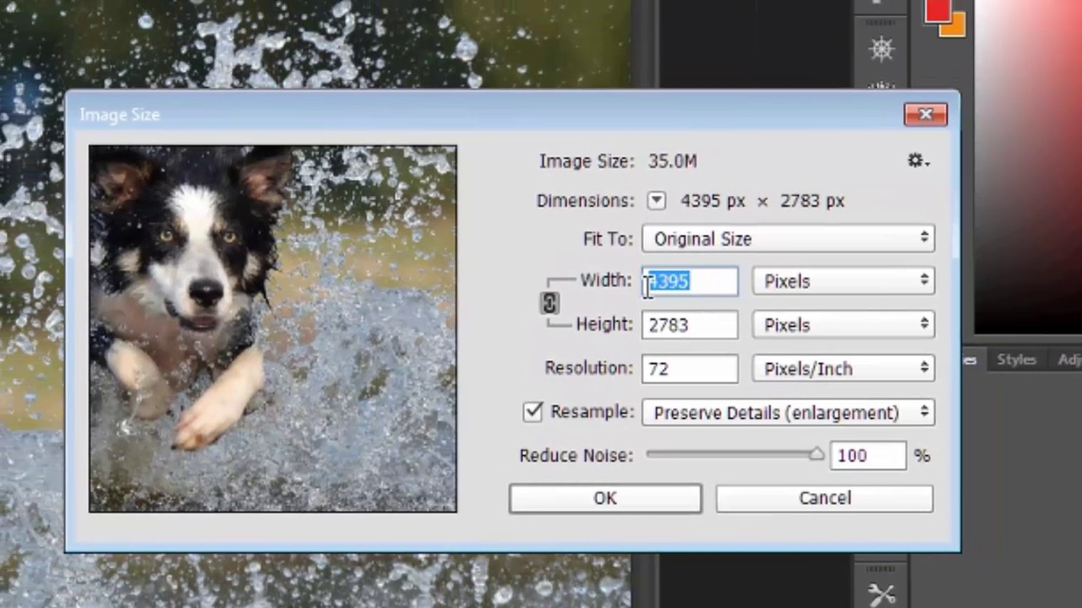
left_click(762, 282)
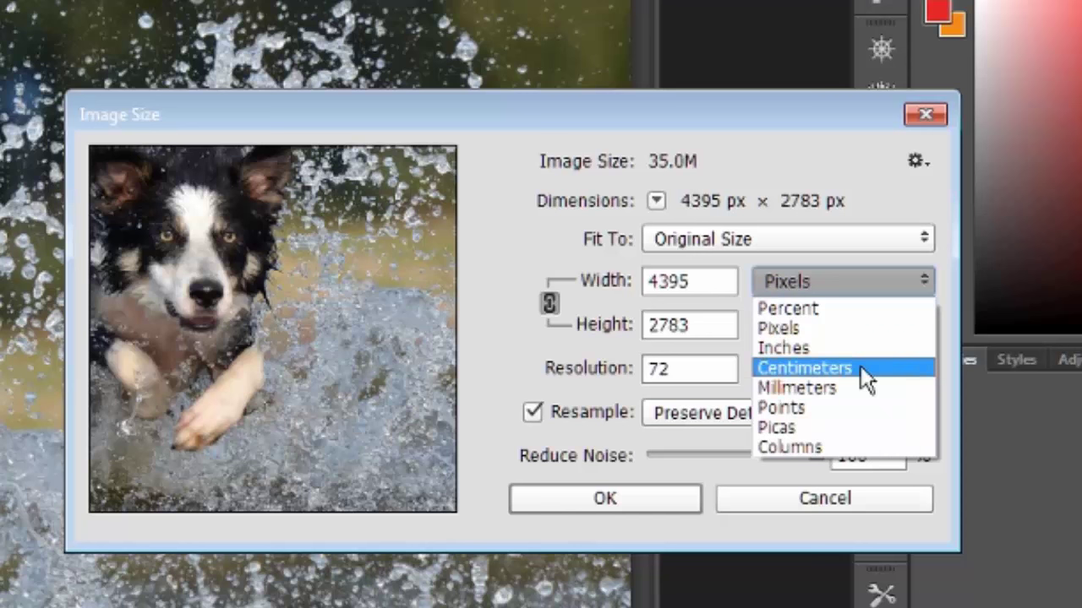
left_click(855, 309)
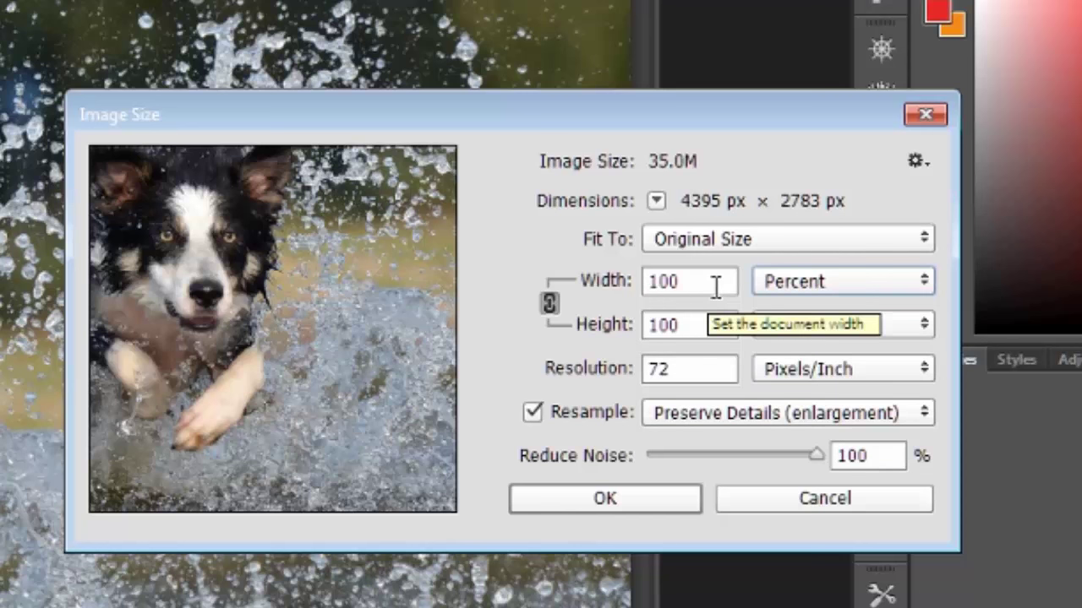
left_click_drag(715, 287, 632, 278)
type("50")
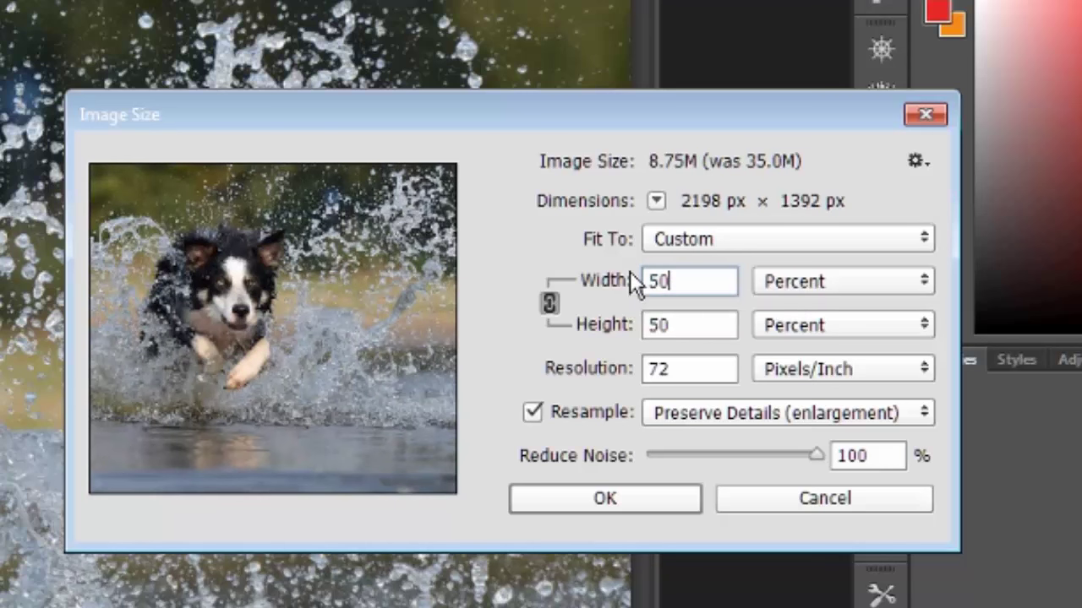
Step: Apply the 50% Image Size change to the border collie photo
left_click(623, 498)
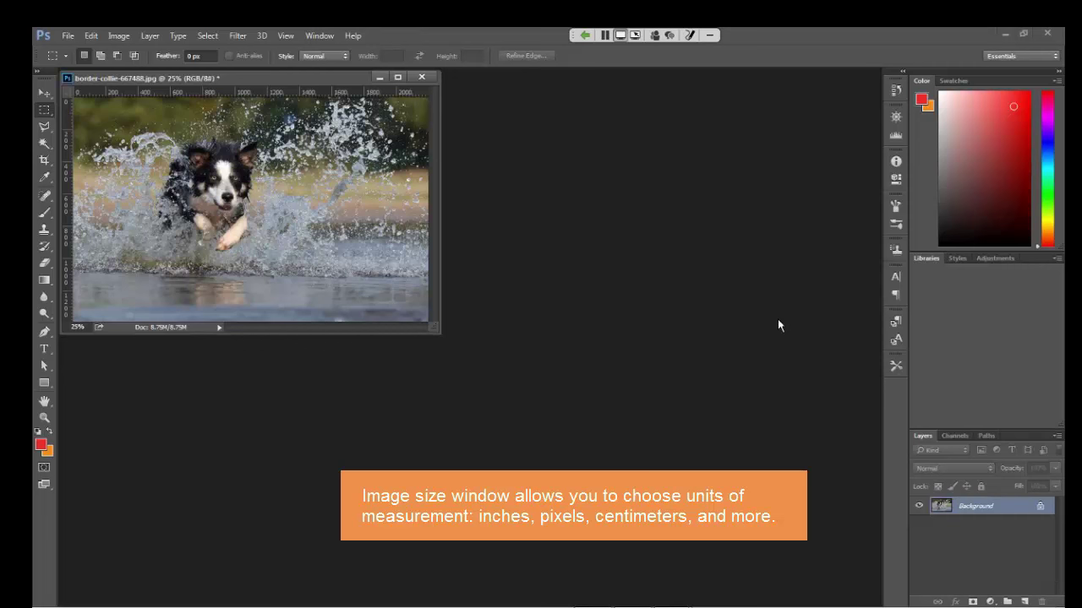
key("ctrl+alt+c")
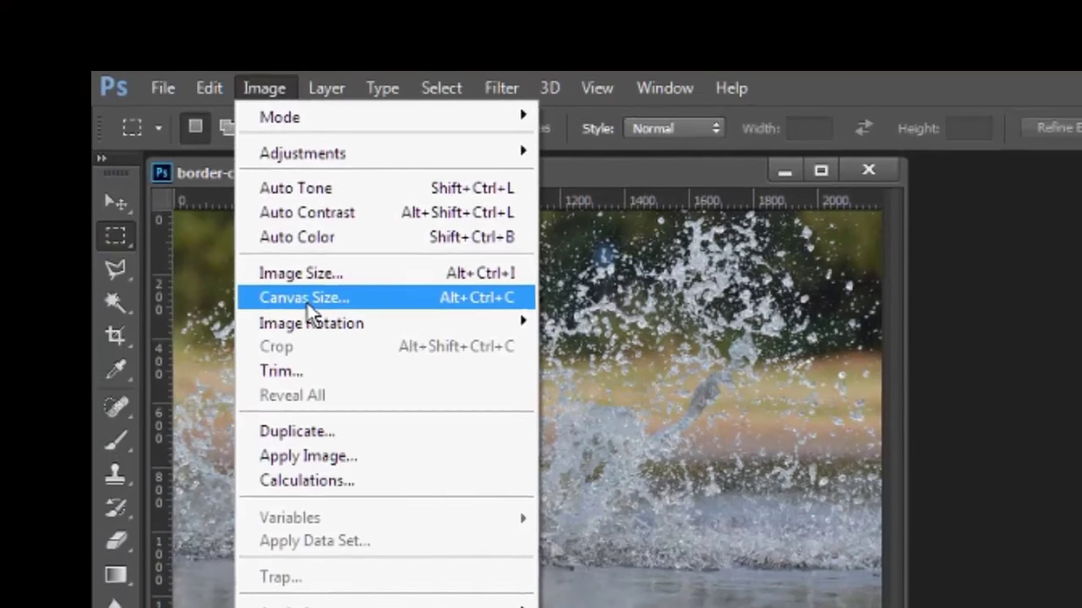
Step: Enter a Canvas Size of 1500 × 1000 pixels, down from 2198 × 1392
left_click(325, 300)
left_click(927, 367)
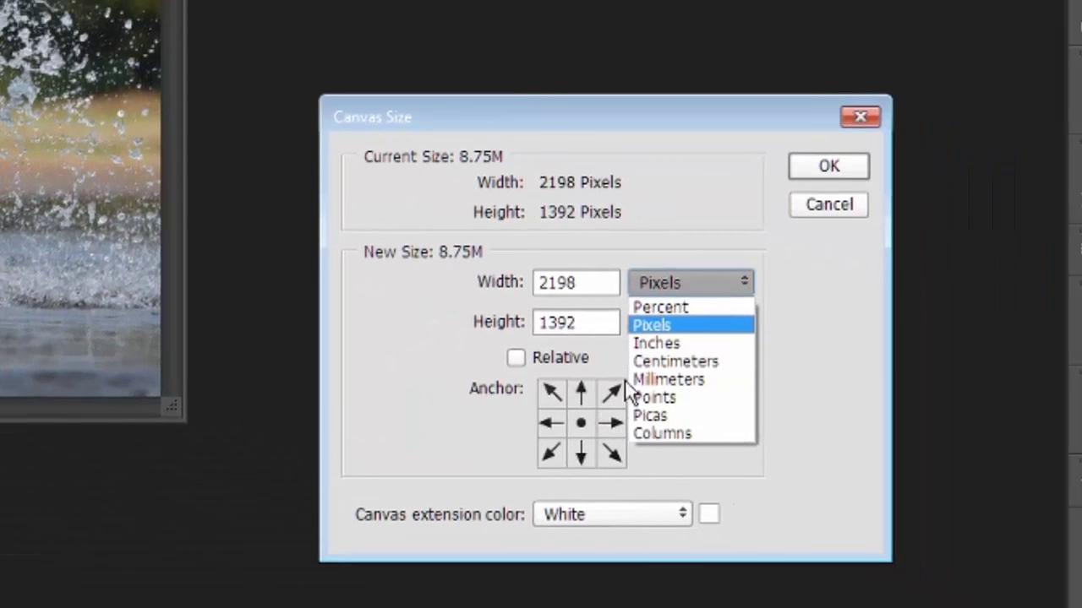
left_click(495, 309)
left_click_drag(585, 290, 497, 288)
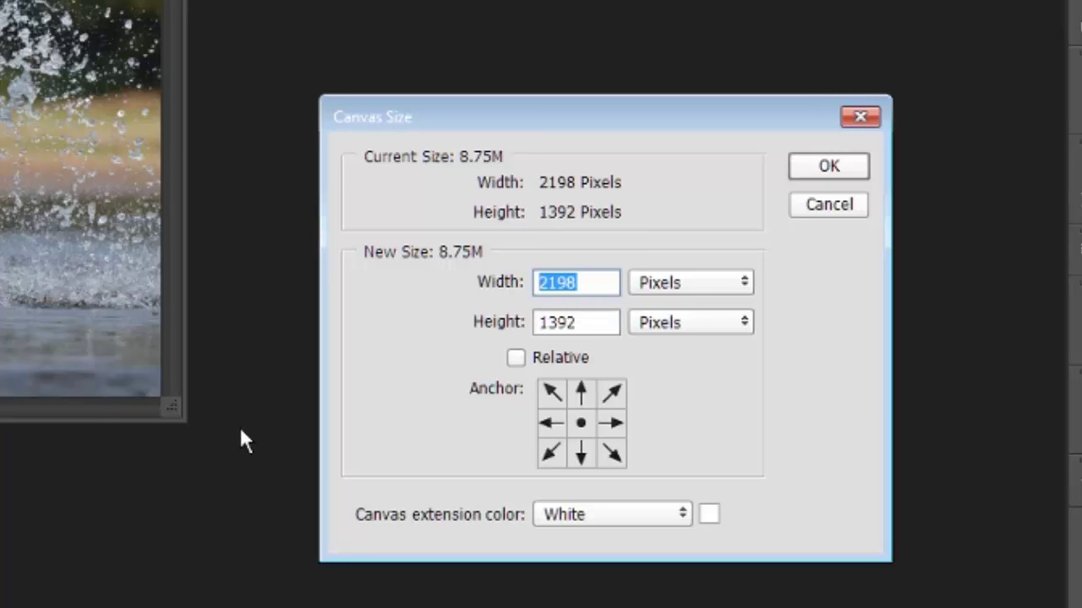
type("1500")
key("Tab")
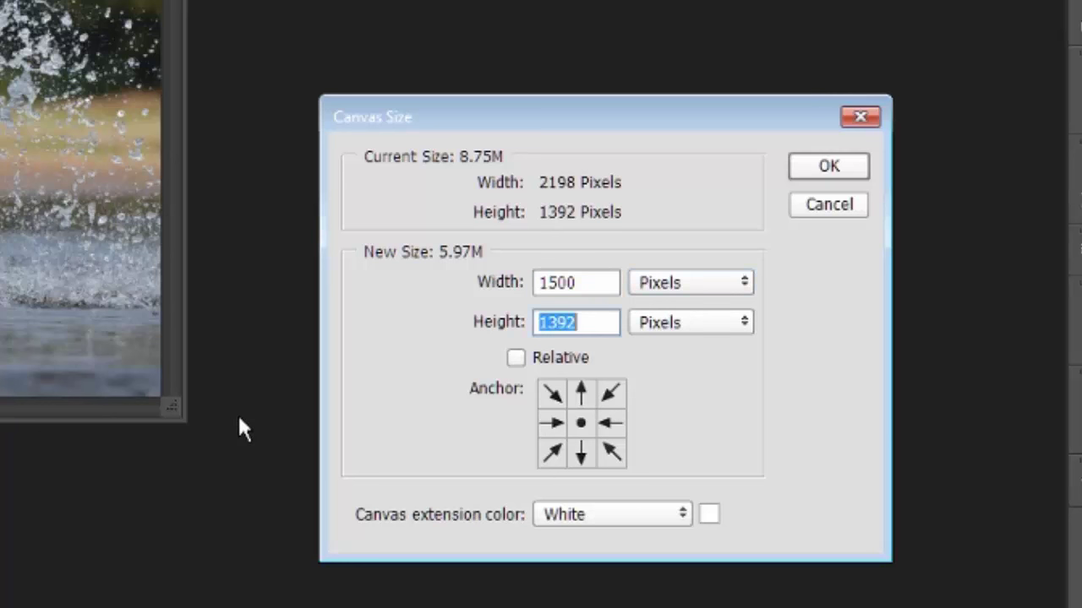
type("1000")
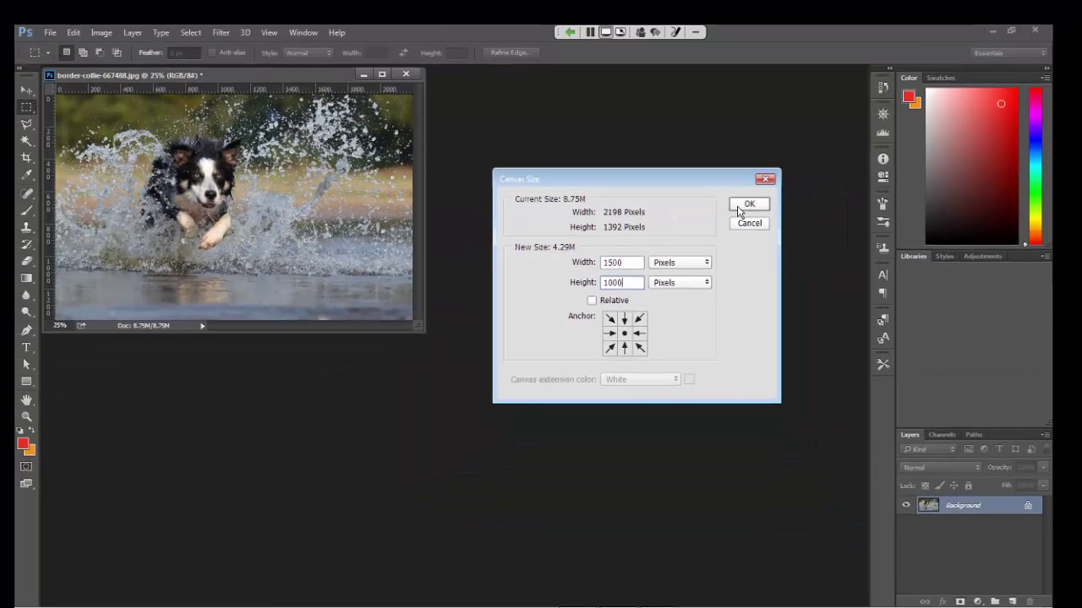
Step: Confirm the 1500 × 1000 px canvas and proceed past the clipping warning
left_click(738, 211)
left_click(737, 205)
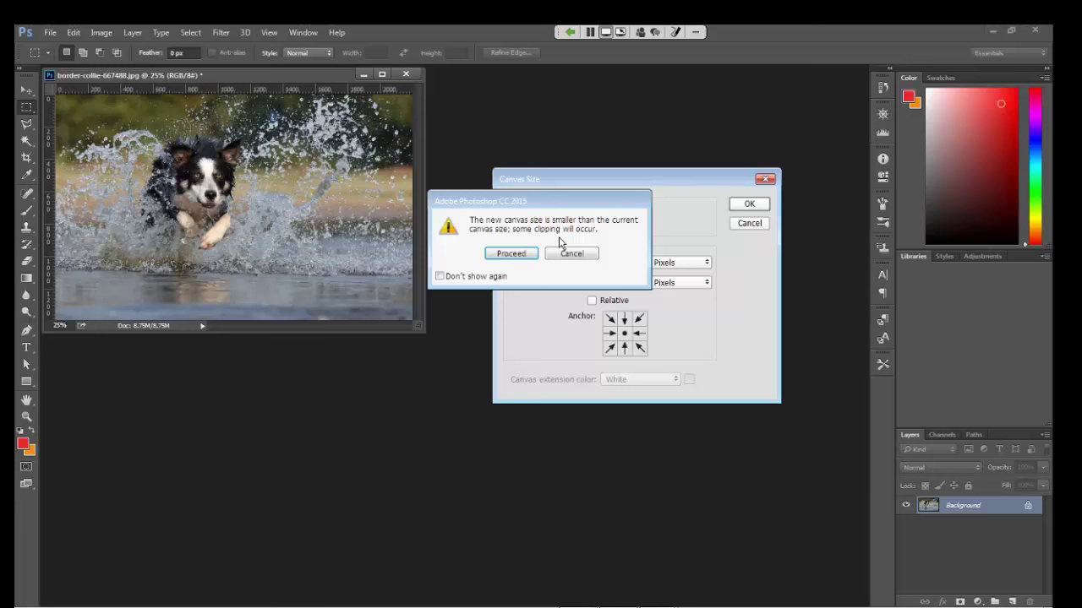
left_click(512, 254)
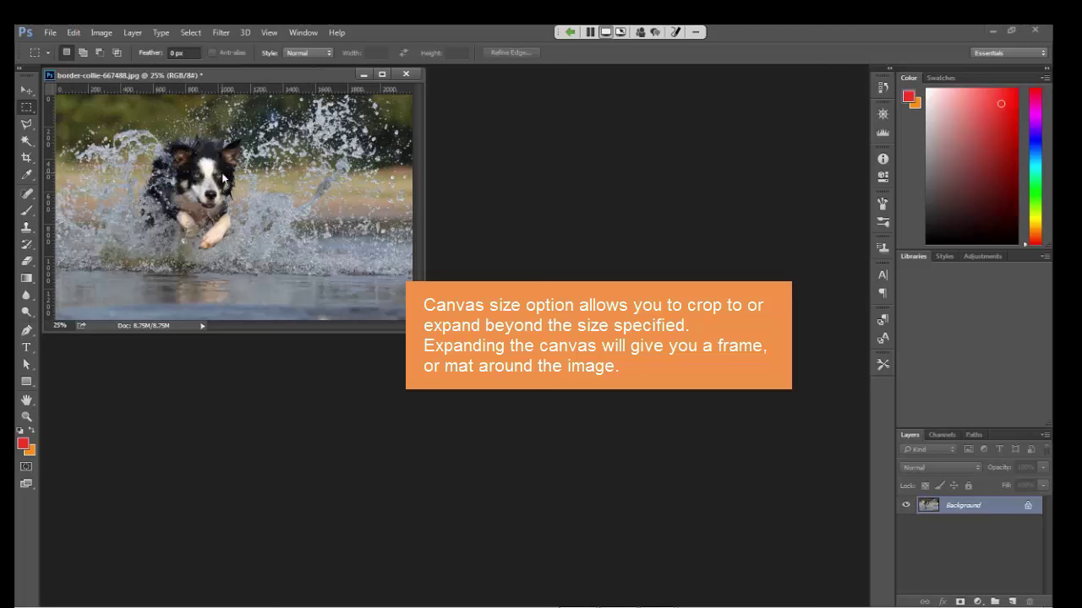
Step: Enter a Canvas Size of 3000 × 2000 pixels with White extension color
left_click(102, 32)
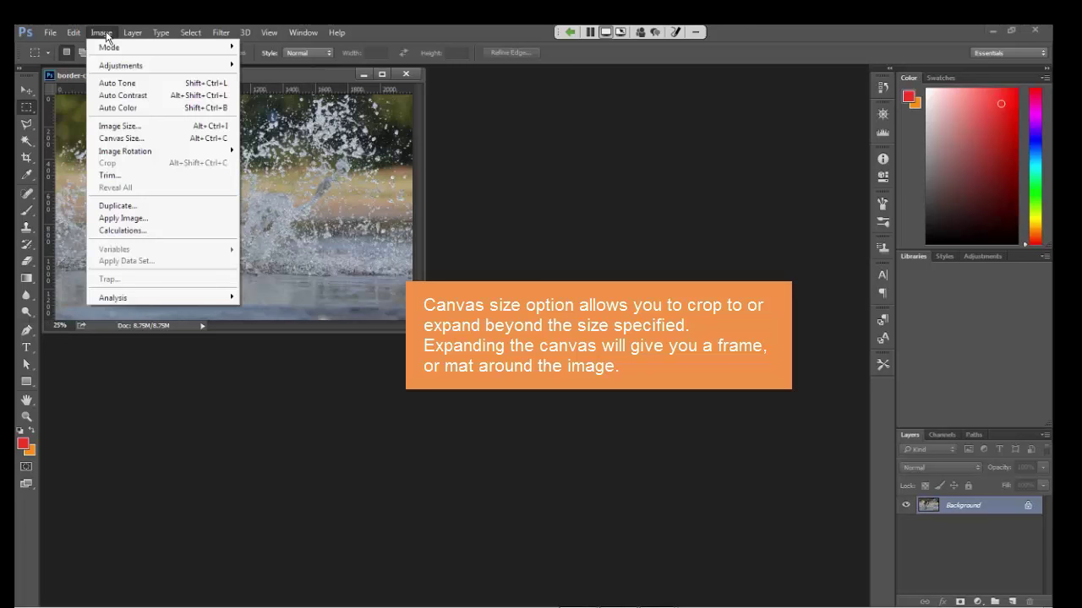
left_click(101, 138)
double_click(628, 267)
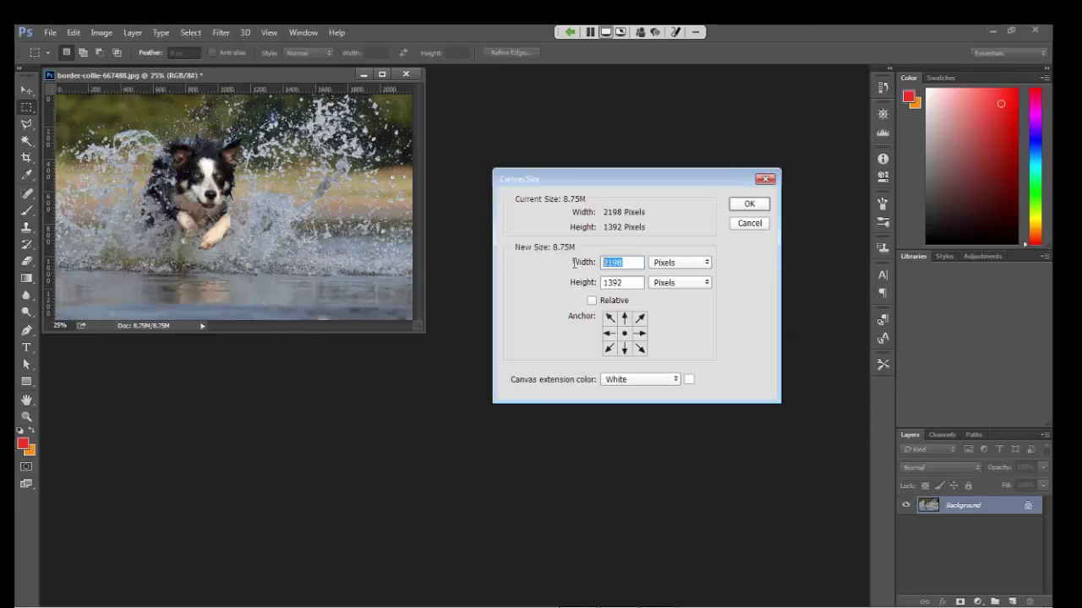
type("3000")
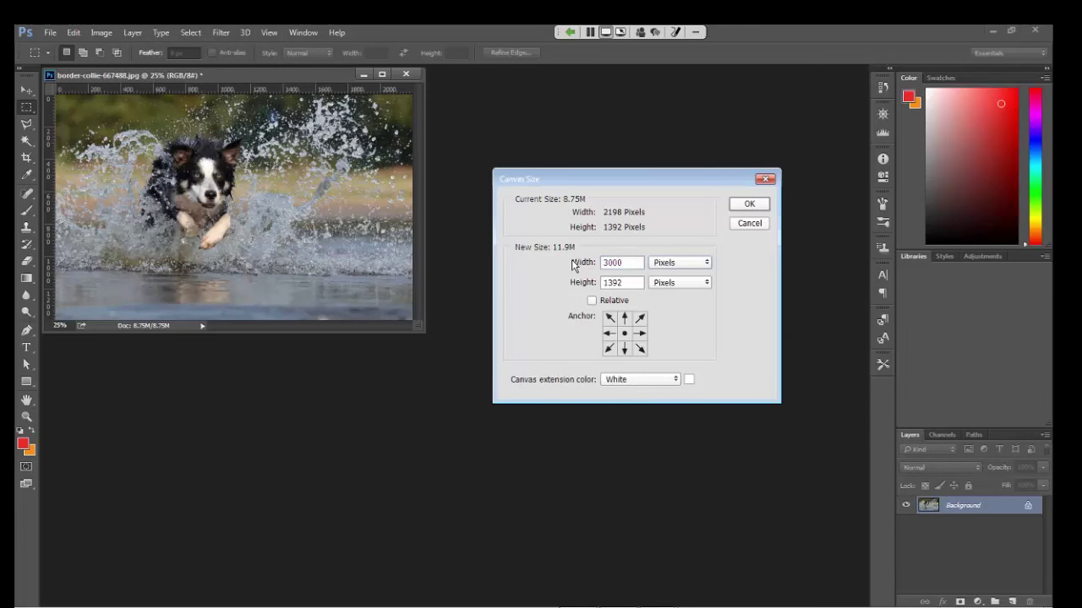
key("Tab")
type("2000")
Step: Apply the 3000 × 2000 px white canvas around the photo
left_click(734, 205)
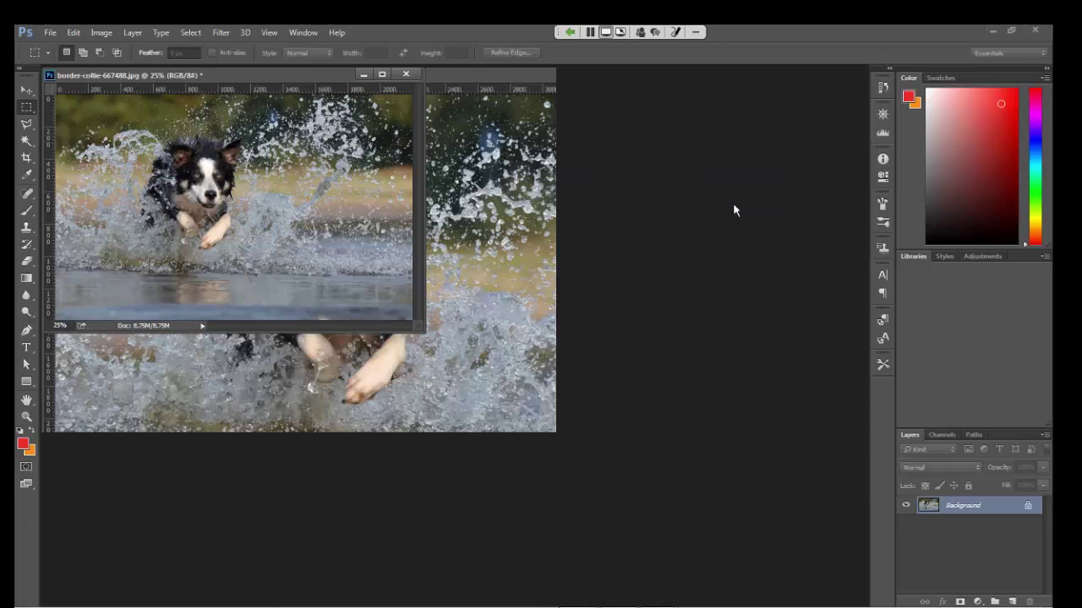